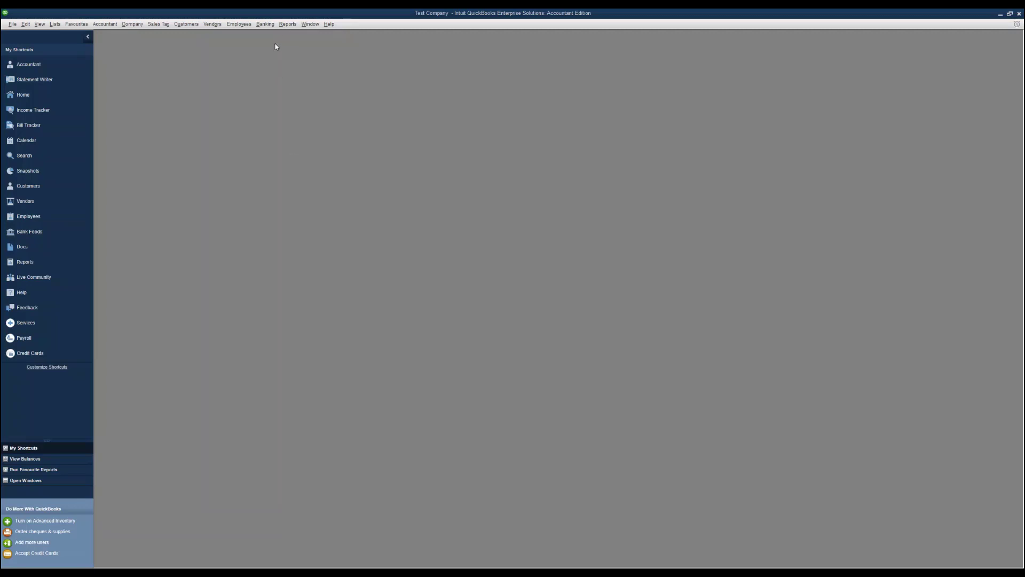
- Start Process T4s, check both employees, and open the first employee's 2020 T4 slip for review
left_click(243, 25)
mouse_move(260, 91)
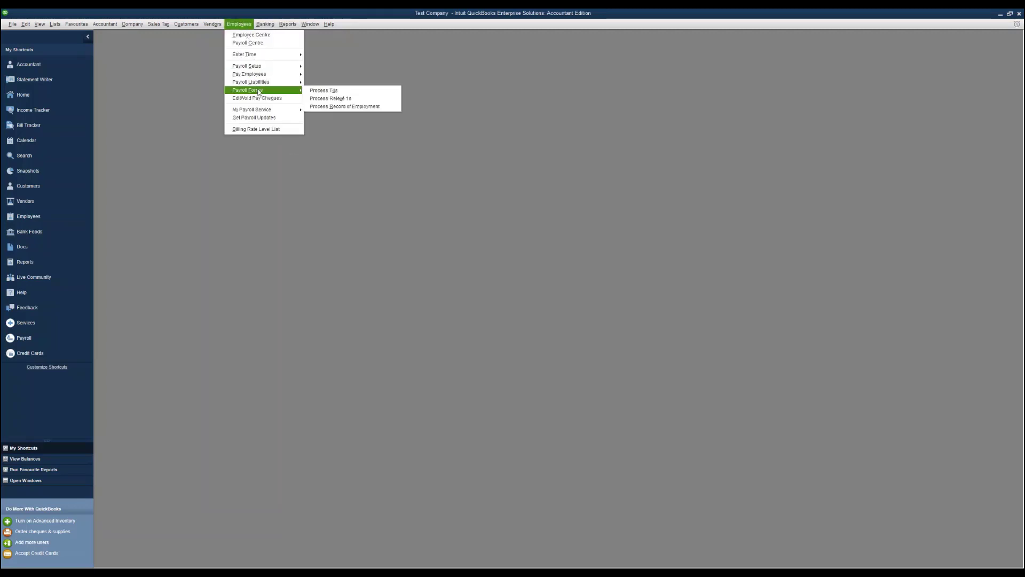
left_click(324, 92)
left_click(511, 299)
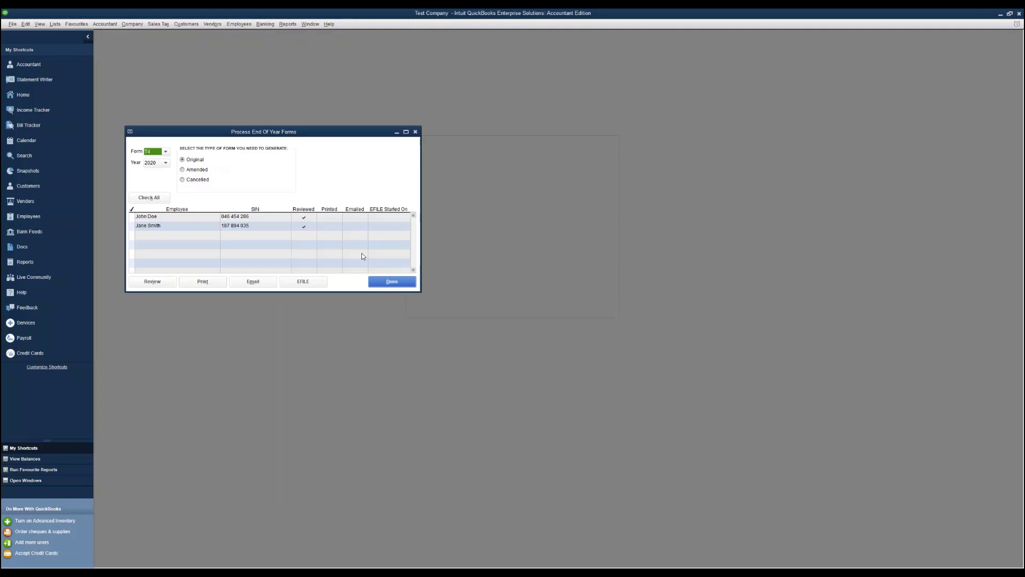
left_click(132, 217)
left_click(132, 226)
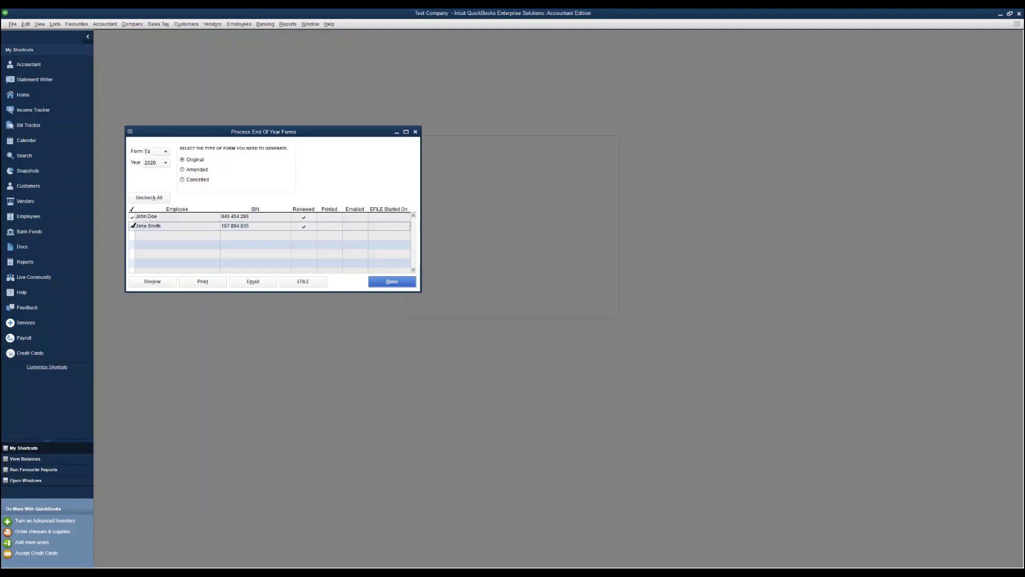
left_click(152, 281)
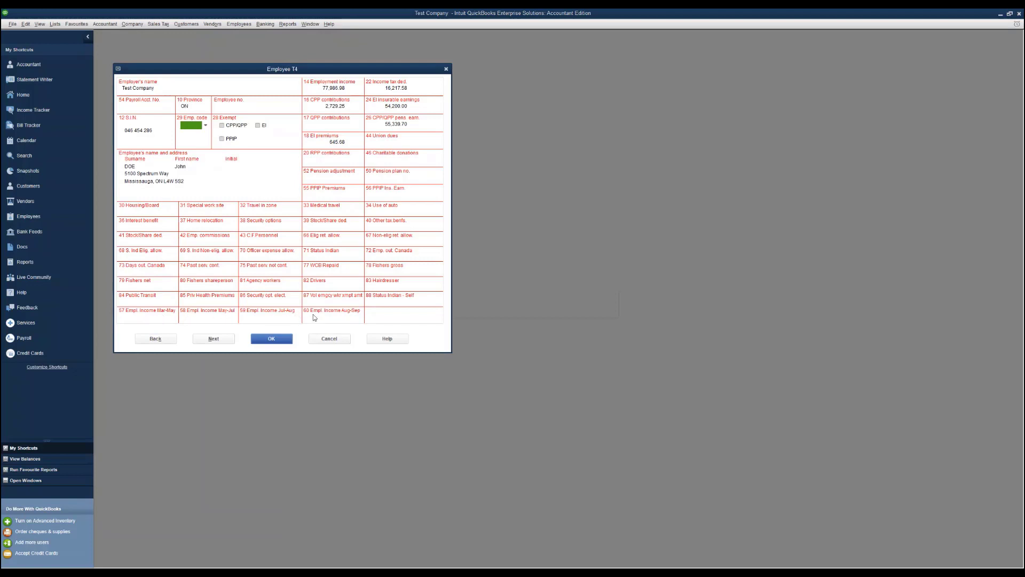
- Add a box 57 adjustment of 9,973.02 with the pasted description on the first employee's T4
double_click(138, 319)
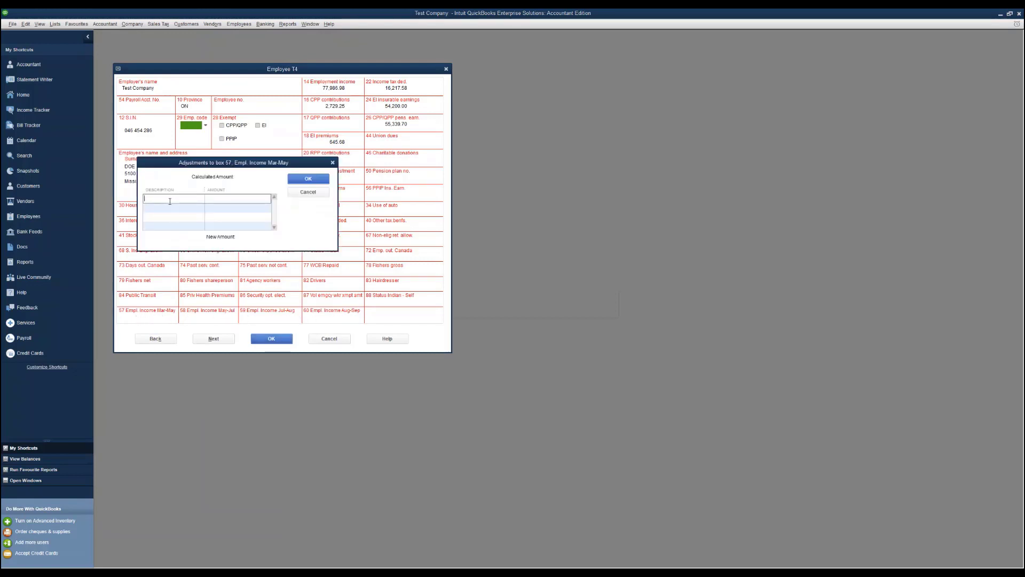
type("Open for curbside pickup")
type("9973.02")
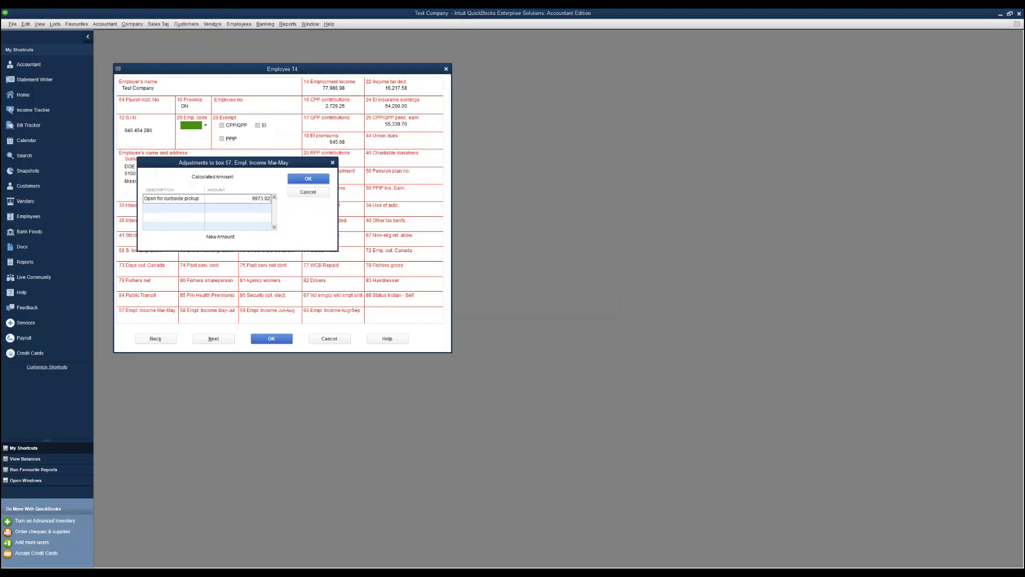
left_click(299, 179)
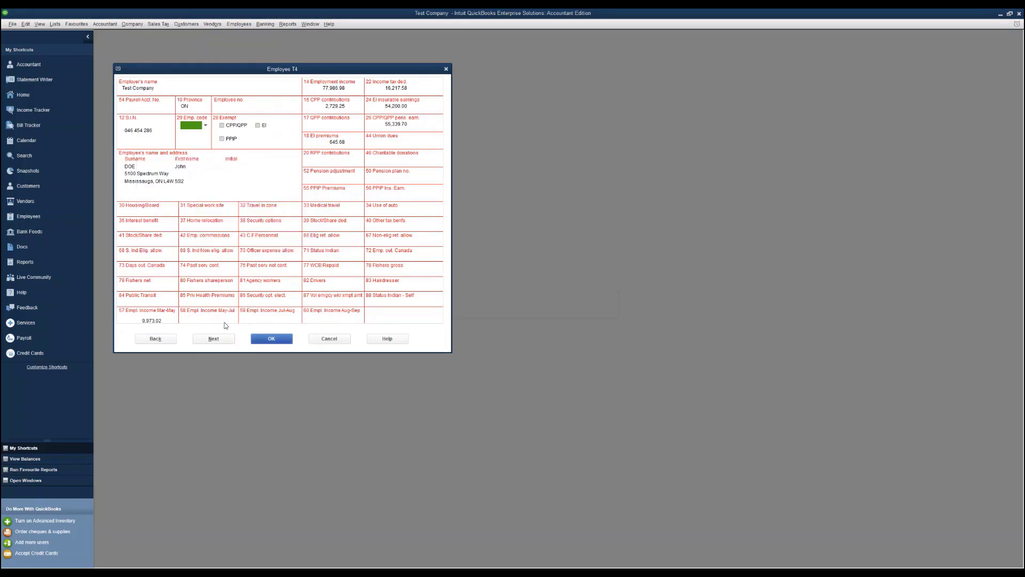
- Record a 13,846.16 box 57 adjustment on the second employee's T4, then save and close the year-end forms
left_click(214, 340)
double_click(154, 320)
type("Open for curbside pickup")
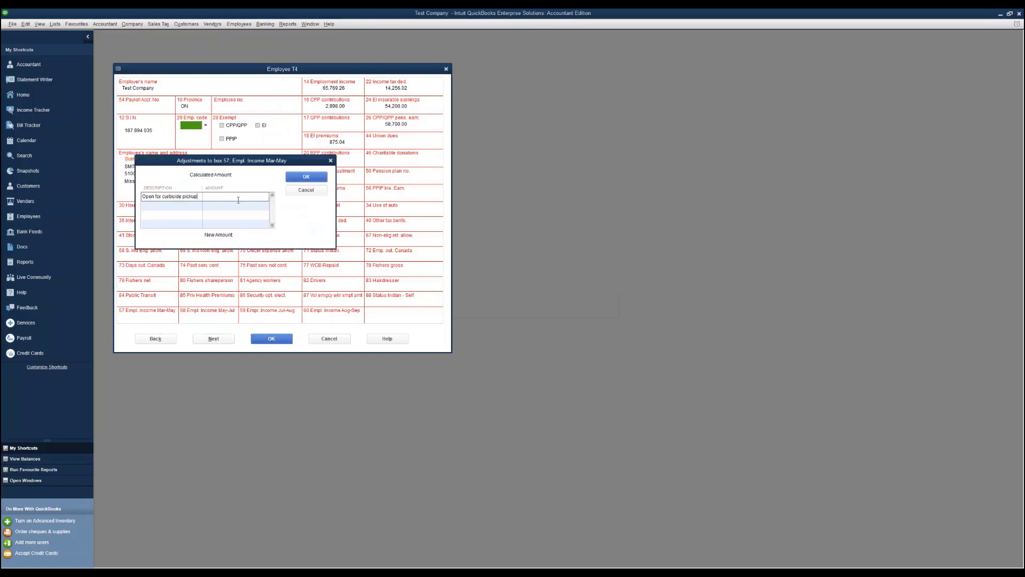
left_click(239, 198)
type("13,8")
type("4")
type("6.1")
type("6")
left_click(306, 177)
left_click(270, 339)
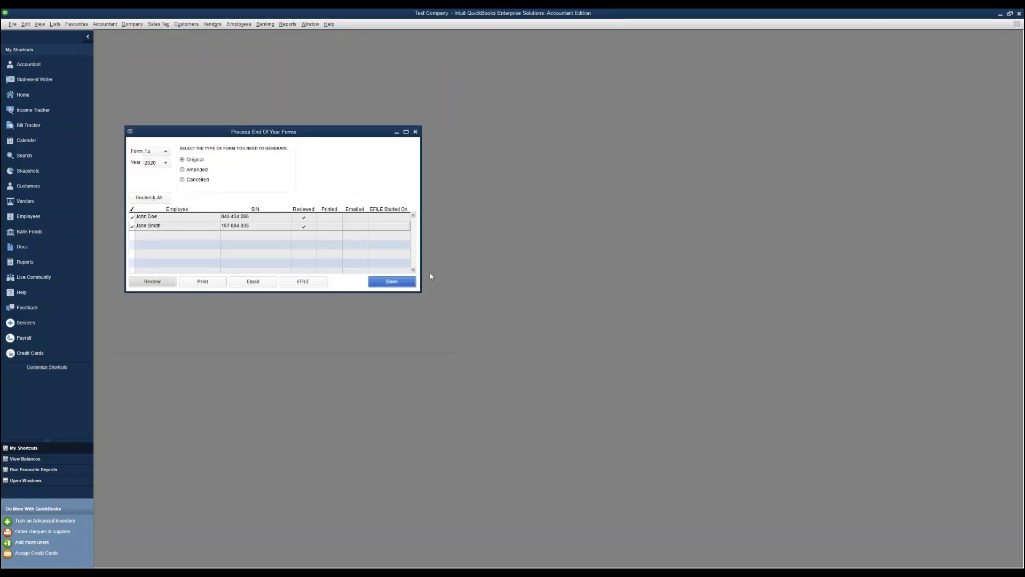
left_click(411, 281)
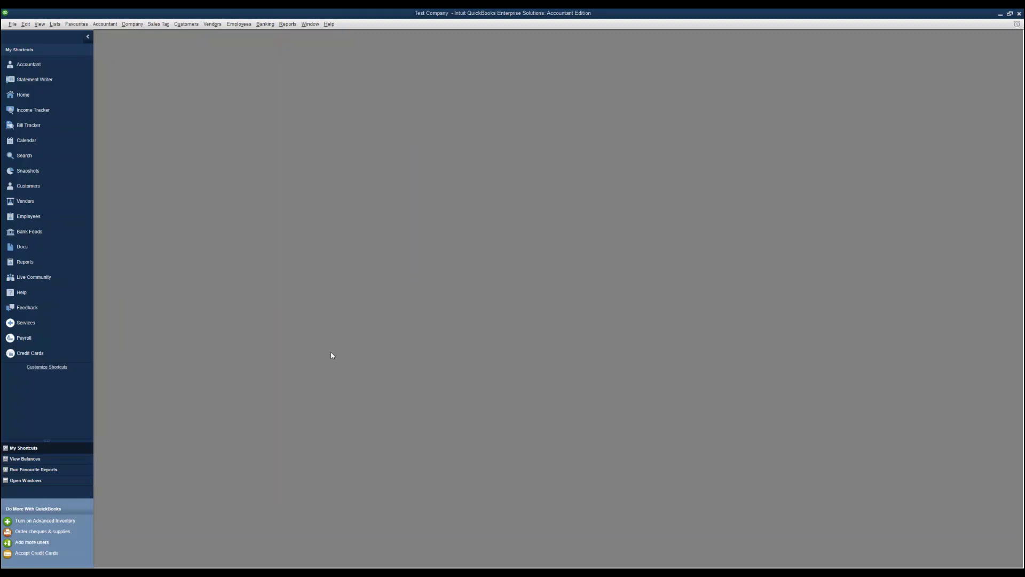
- Open the PD7A Summary report and drill into December 2020 gross payroll transactions by payroll item
left_click(287, 24)
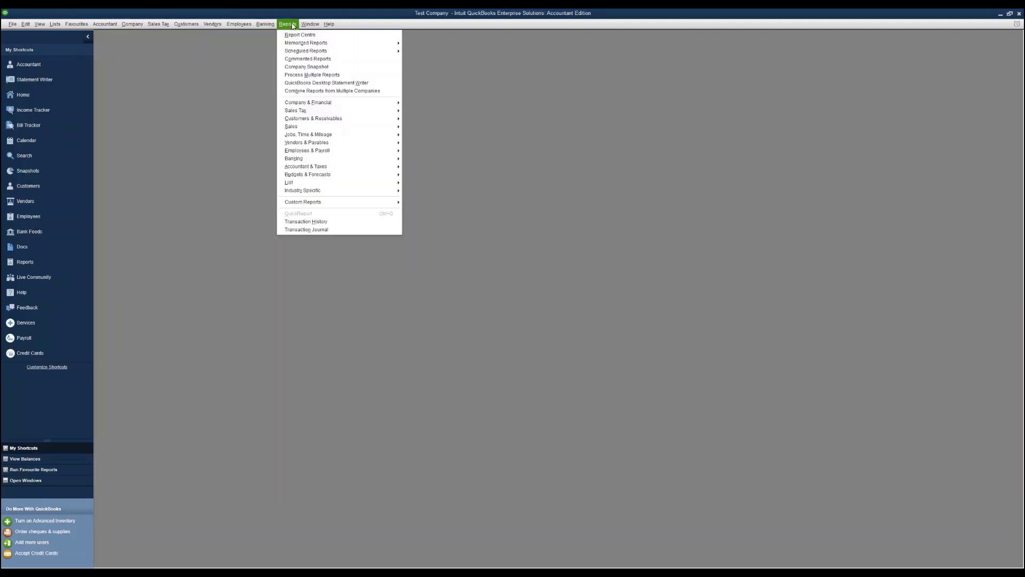
mouse_move(321, 152)
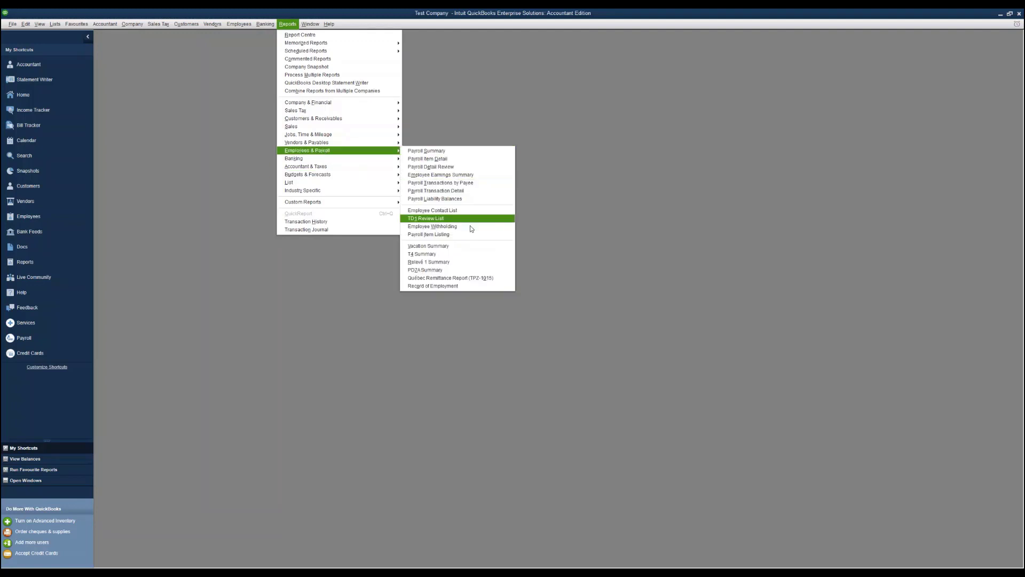
left_click(455, 270)
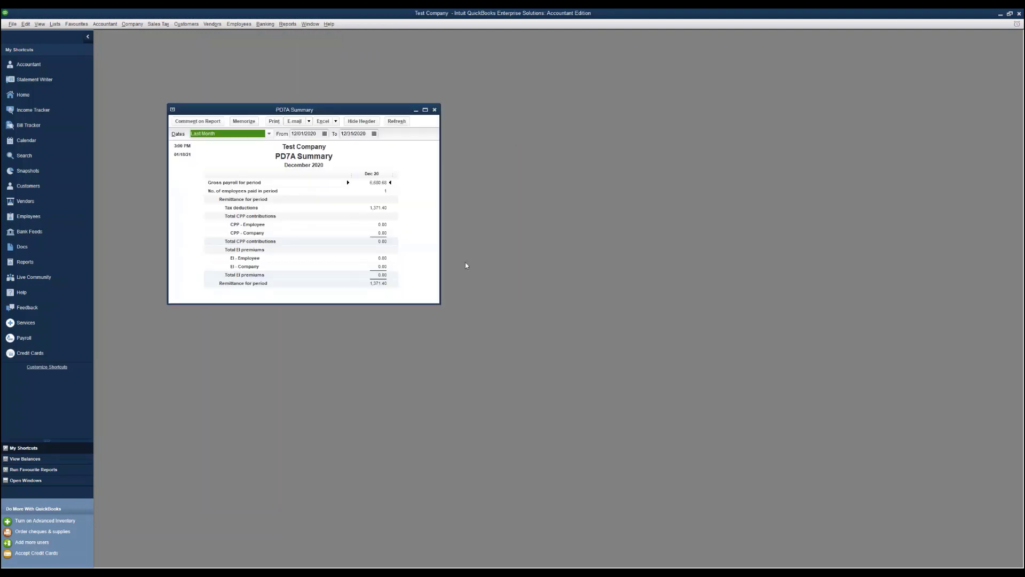
double_click(377, 184)
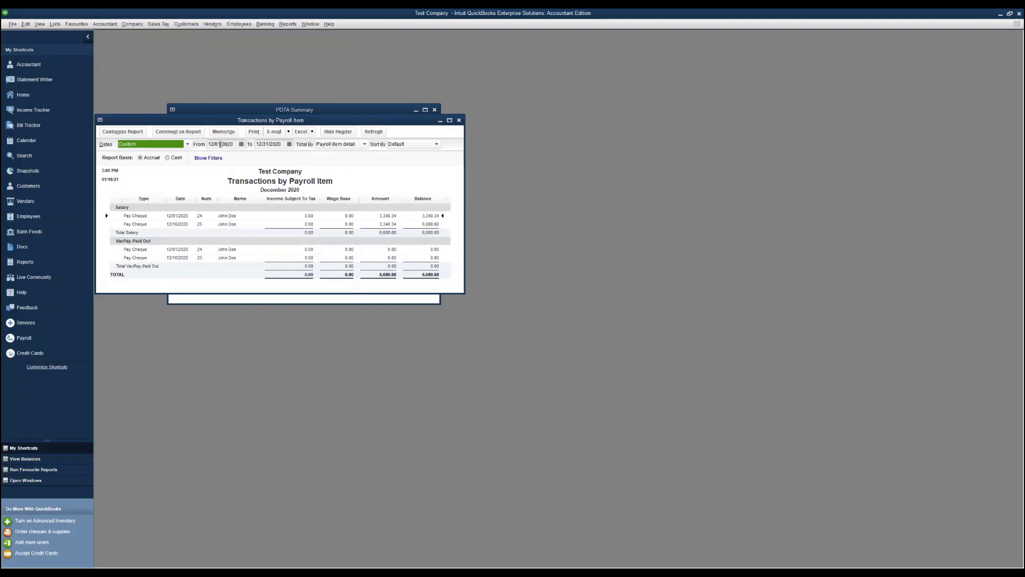
- Limit the payroll item report to 03/15/2020 through 05/09/2020 and total it by payee
left_click(221, 145)
key("BackSpace")
key("BackSpace")
key("BackSpace")
key("BackSpace")
key("BackSpace")
key("BackSpace")
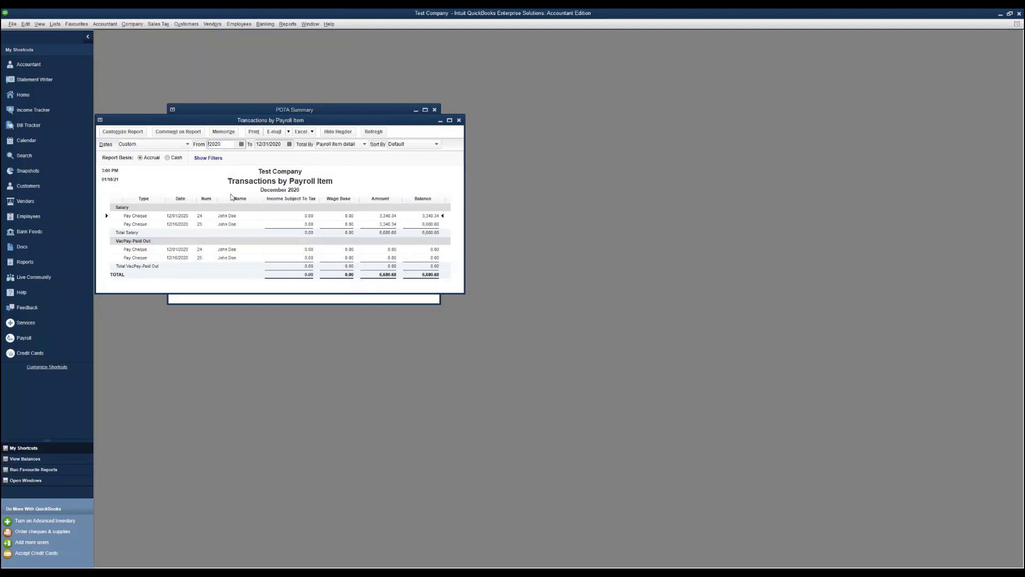
type("03/15/")
left_click(273, 146)
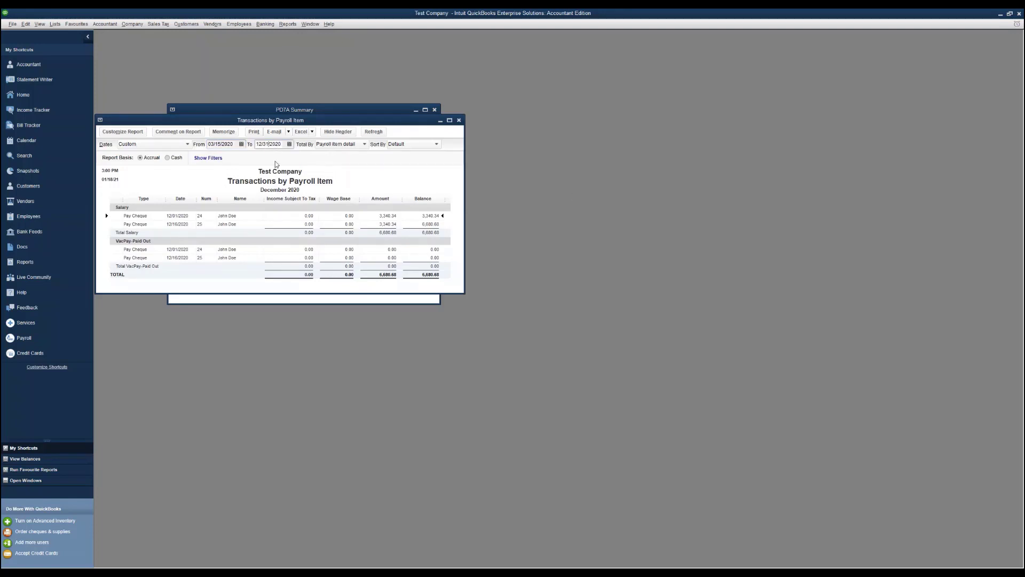
key("BackSpace")
key("BackSpace")
key("BackSpace")
key("BackSpace")
key("BackSpace")
key("BackSpace")
type("05/09/")
left_click(314, 150)
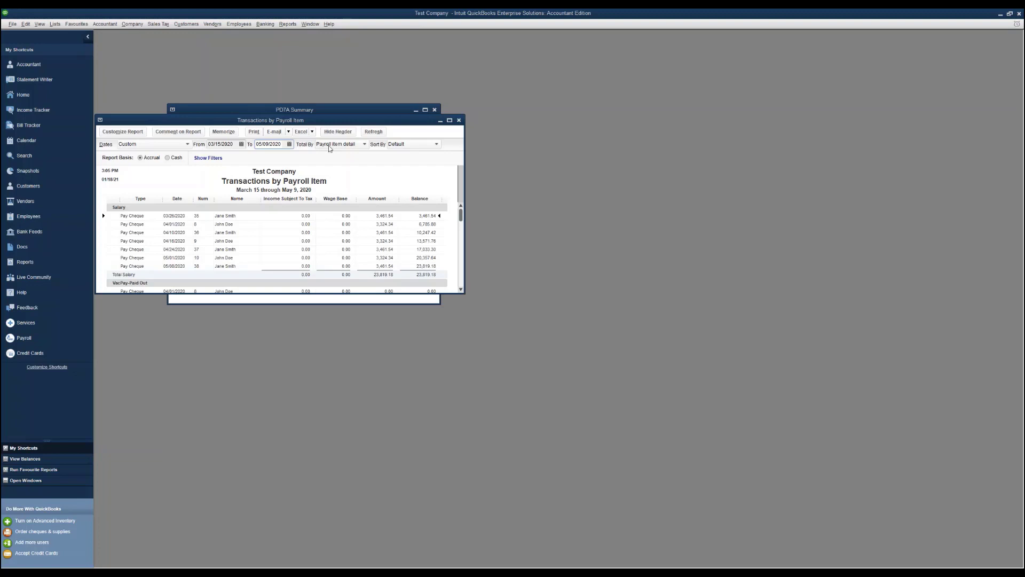
left_click(329, 146)
left_click(346, 227)
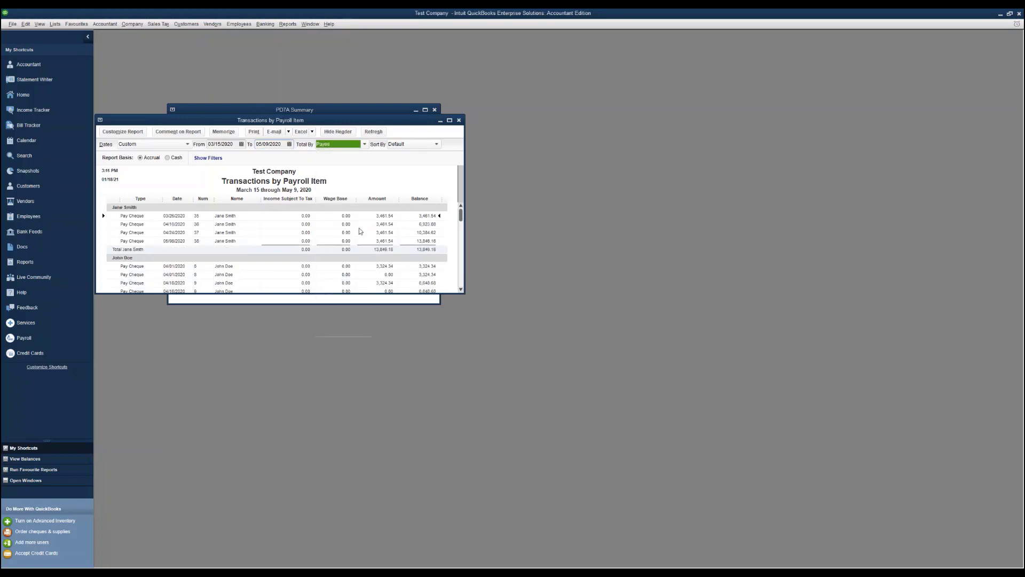
- Maximize the Transactions by Payroll Item report to show both payees, totalling 23,819.18
left_click(450, 120)
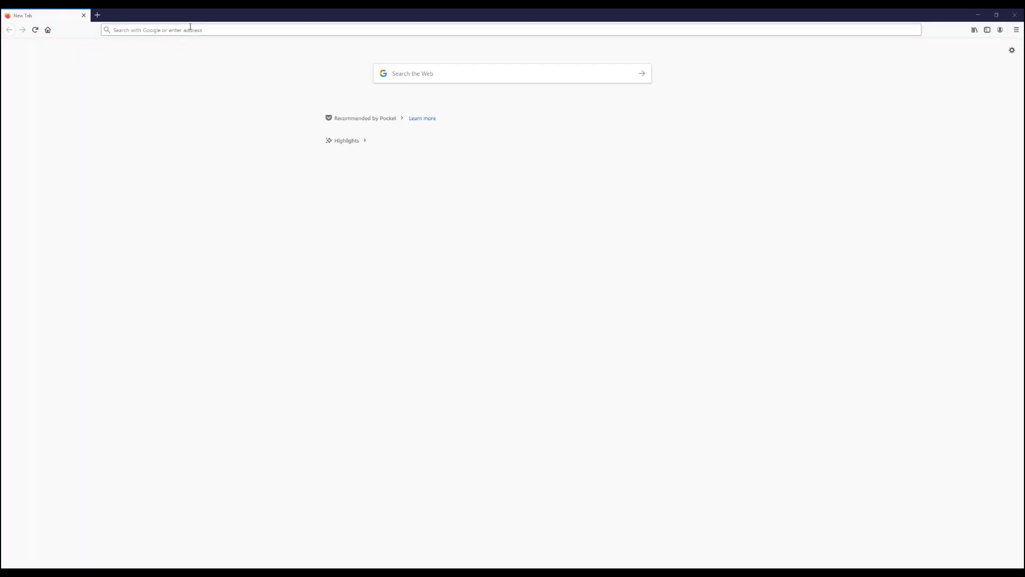
- Go to the quickbooks.ca website
left_click(191, 26)
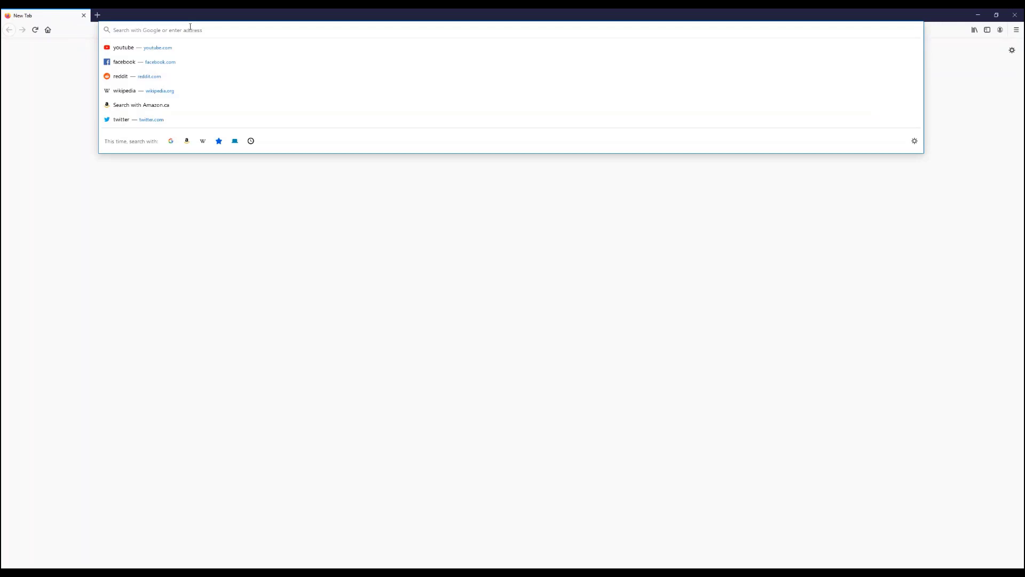
type("quickbooks.ca")
key("Return")
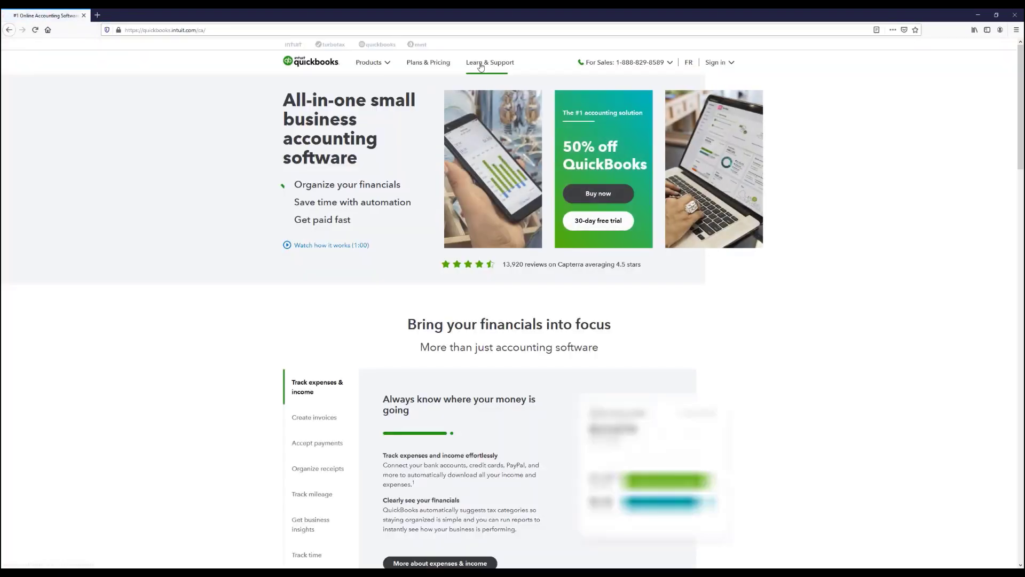
- Search Learn & Support for COVID and open the article on editing COVID-related T4 boxes
left_click(481, 64)
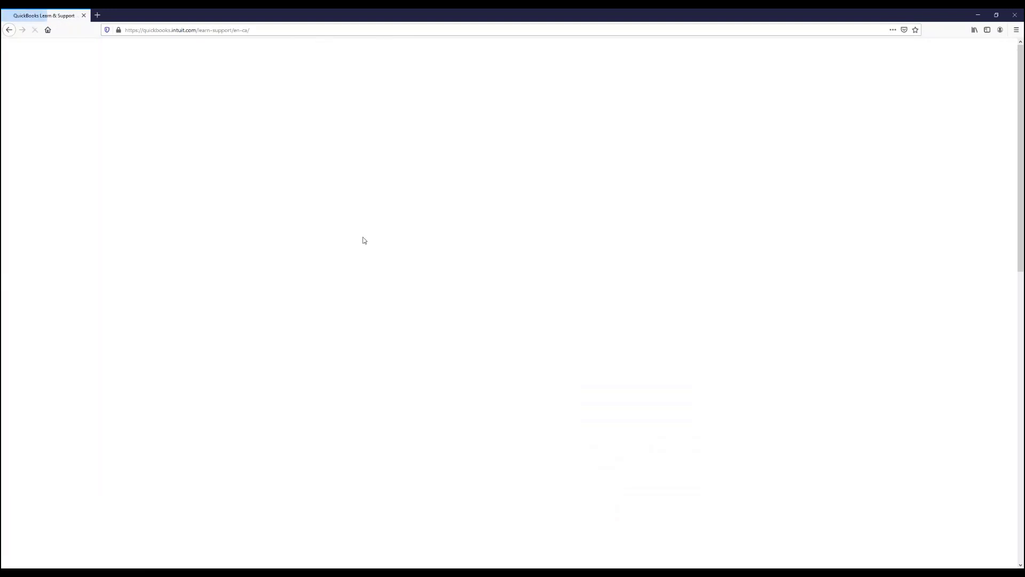
left_click(352, 212)
type("COVID")
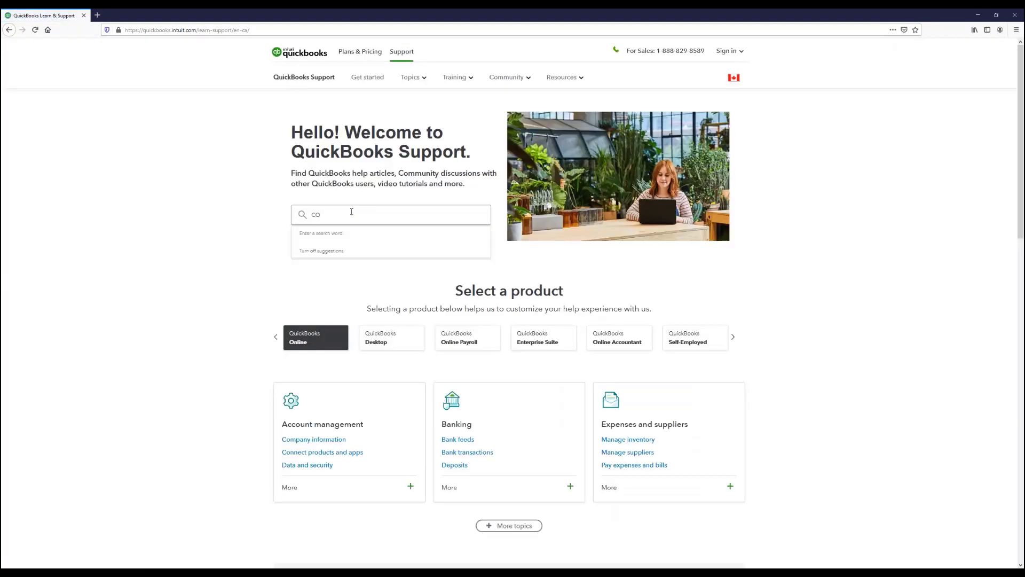
key("Return")
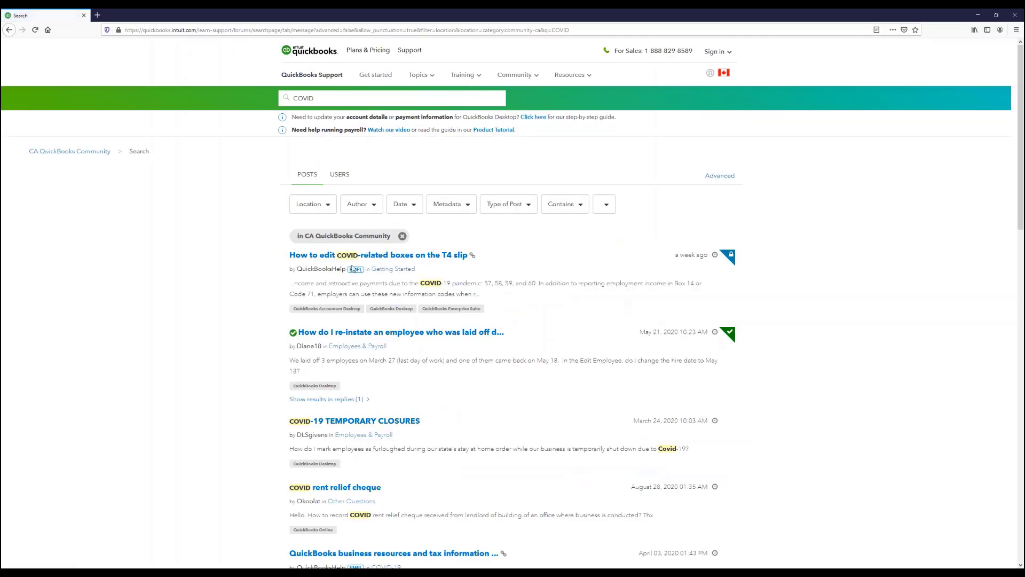
left_click(354, 257)
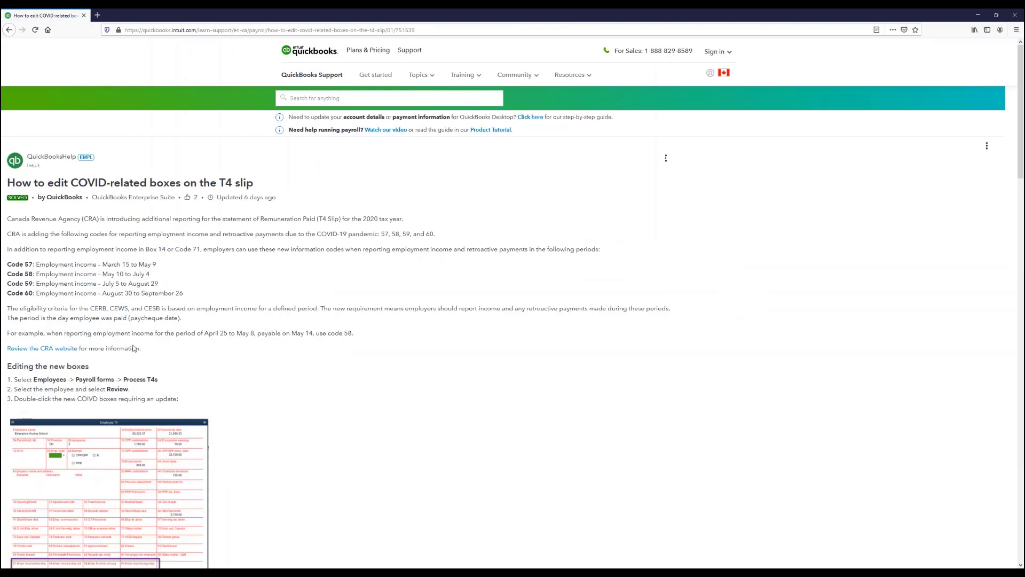
- Open the article's 'Review the CRA website' link in a new tab and view the CRA page
right_click(61, 351)
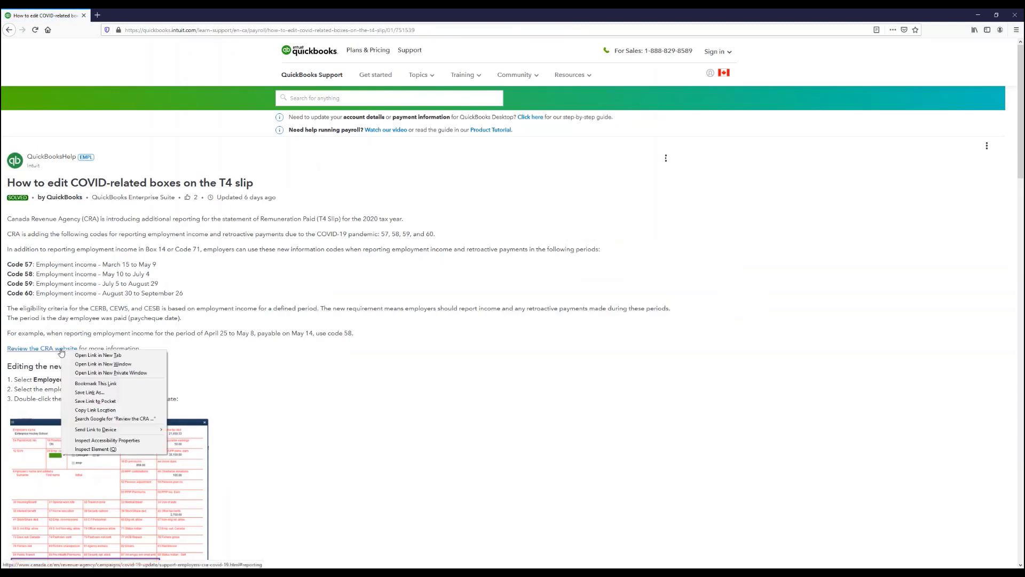
left_click(87, 355)
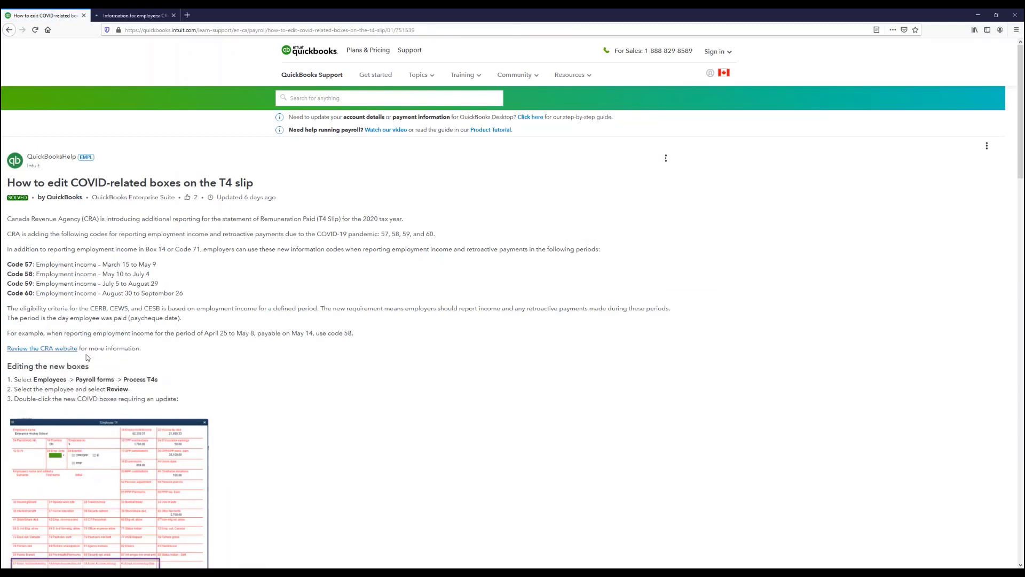
left_click(129, 17)
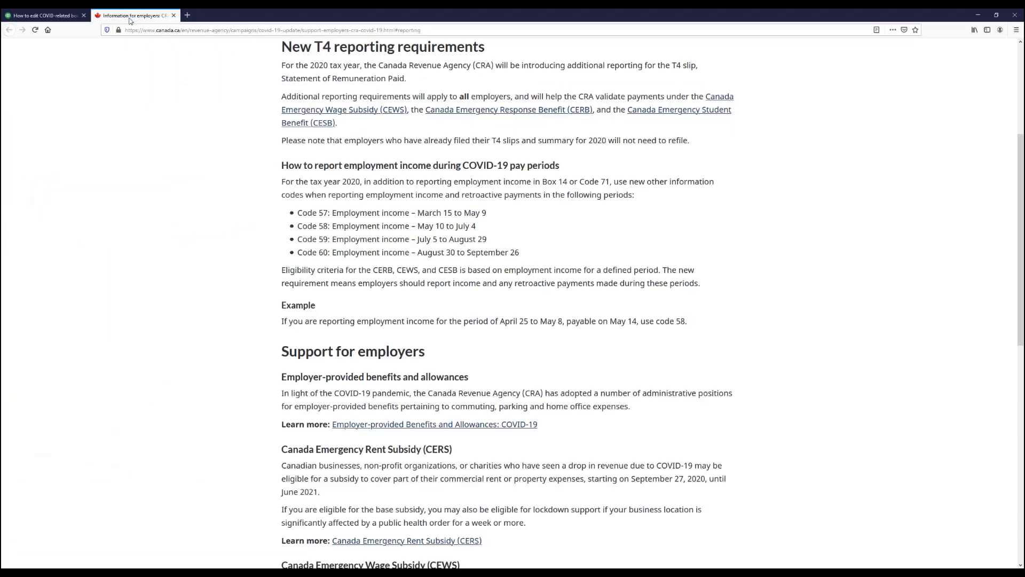